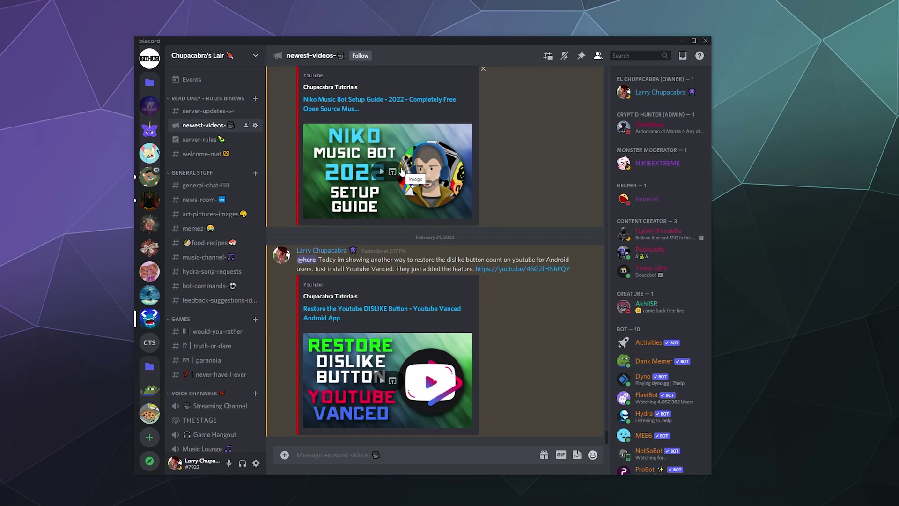
{"action": "left_click", "coordinate": [255, 125]}
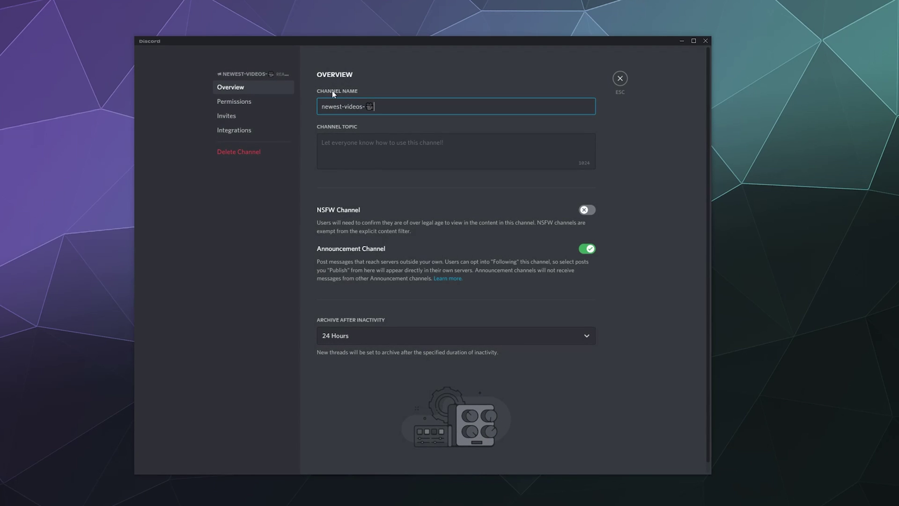
{"action": "left_click", "coordinate": [248, 103]}
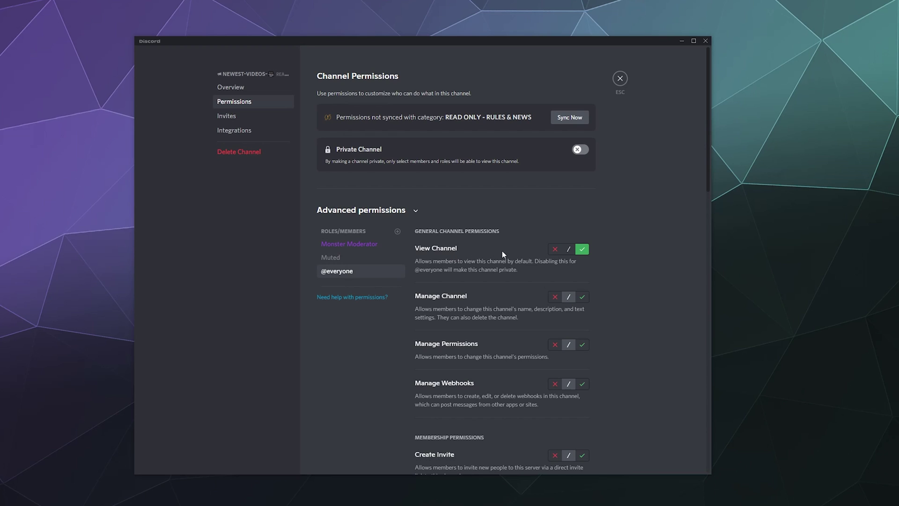
{"action": "scroll", "coordinate": [615, 266], "scroll_direction": "down", "scroll_amount": 5}
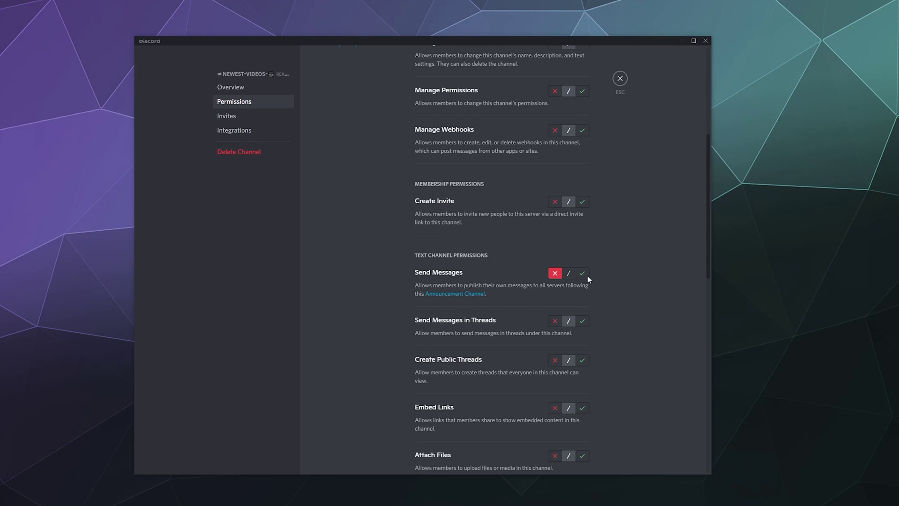
On Chupacabra Test Server, create text channel '2022-announcement-channel' under READ ONLY CHANNELS.
{"action": "left_click", "coordinate": [618, 83]}
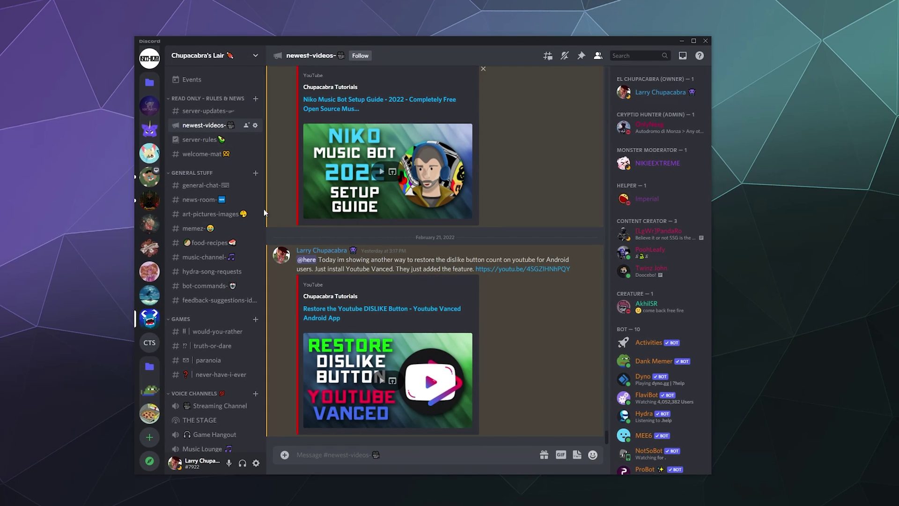
{"action": "left_click", "coordinate": [150, 342]}
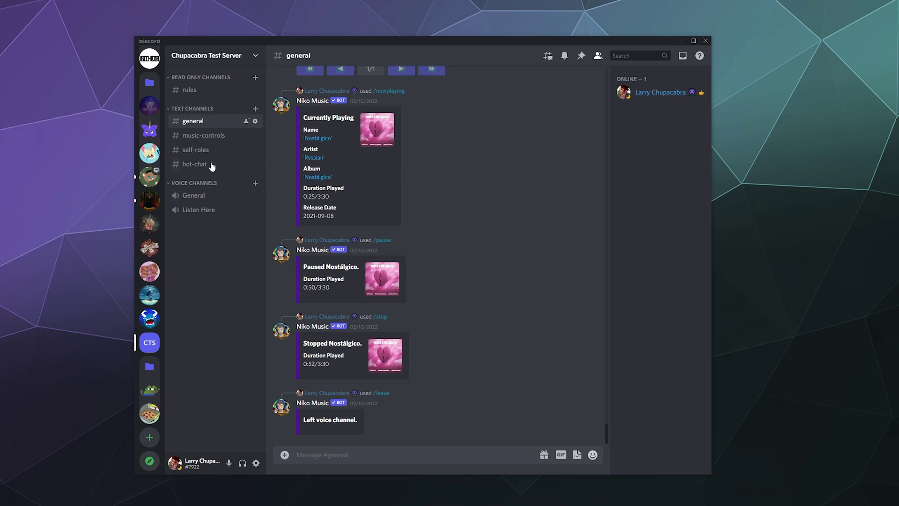
{"action": "left_click", "coordinate": [256, 77]}
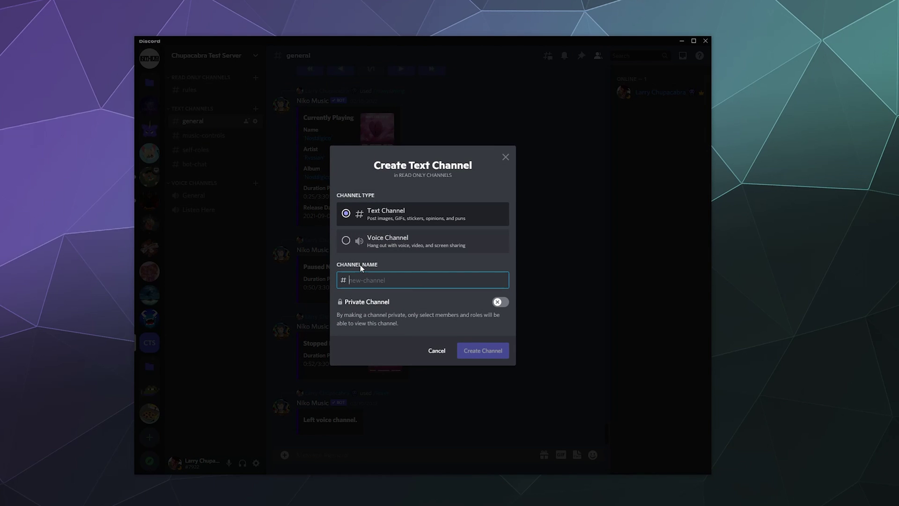
{"action": "type", "text": "20"}
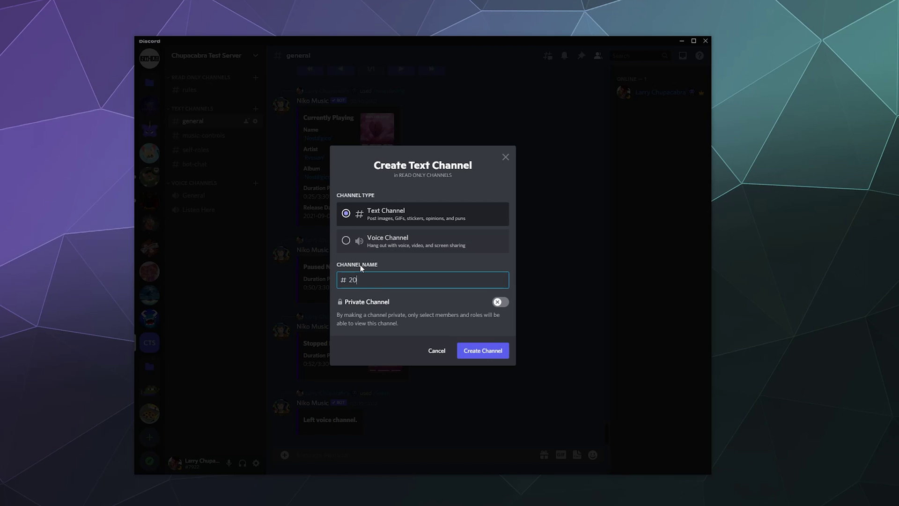
{"action": "type", "text": "22-announcement-channel"}
{"action": "left_click", "coordinate": [468, 350]}
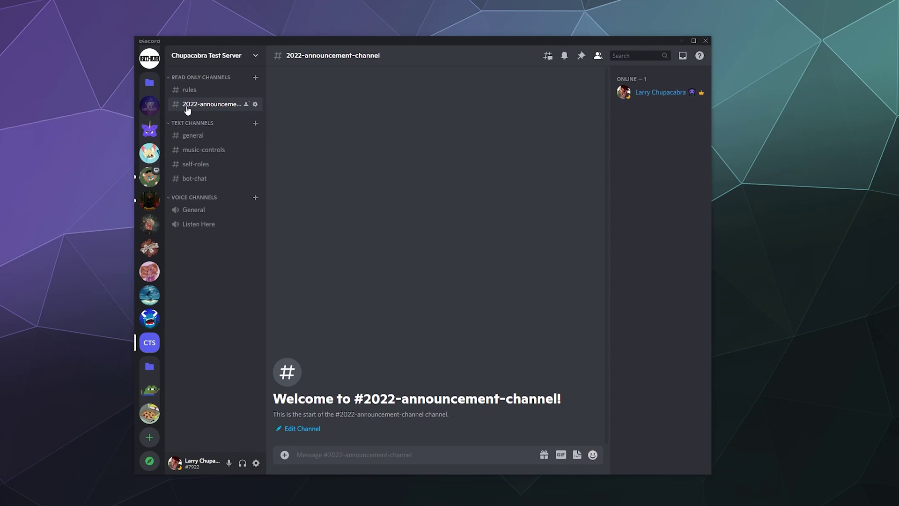
{"action": "left_click", "coordinate": [255, 105]}
{"action": "left_click", "coordinate": [240, 102]}
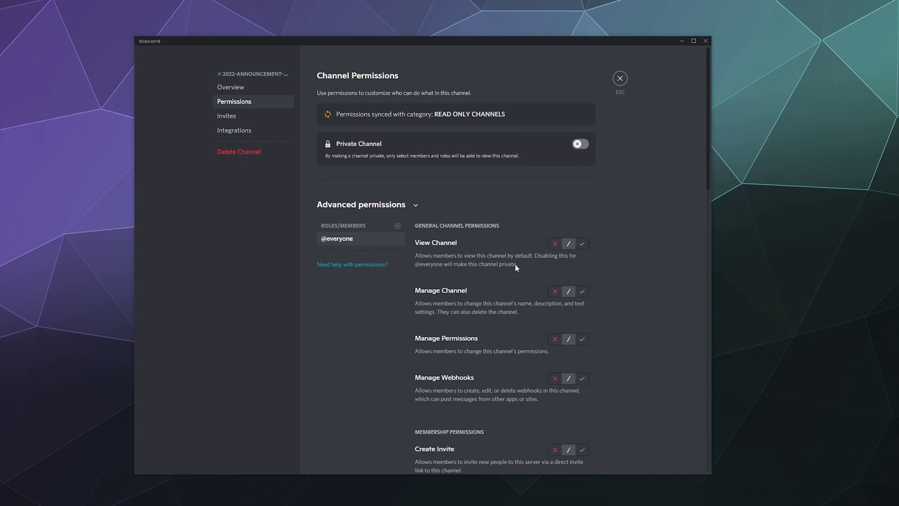
{"action": "scroll", "coordinate": [515, 264], "scroll_direction": "down", "scroll_amount": 4}
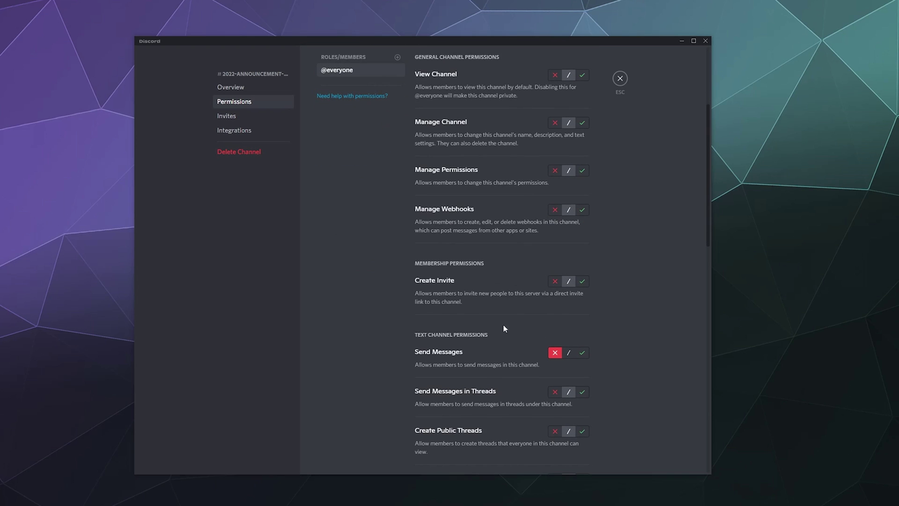
{"action": "left_click", "coordinate": [569, 352]}
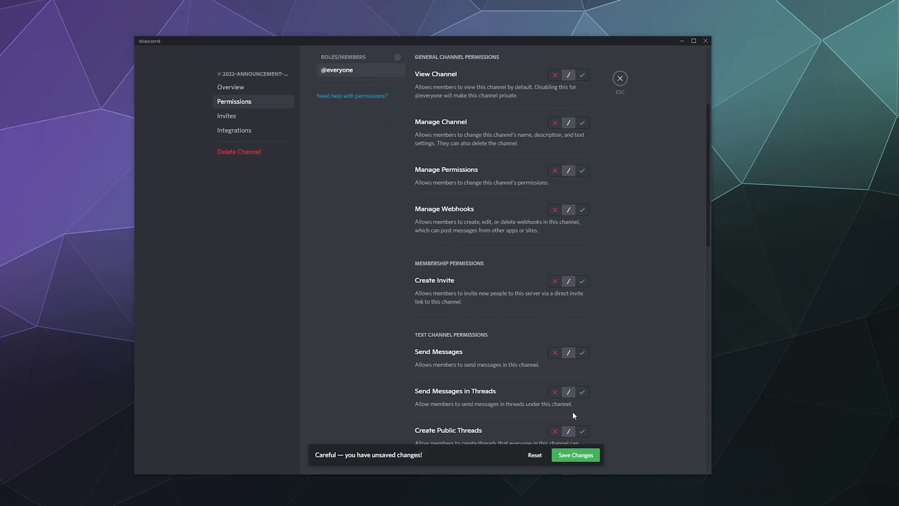
{"action": "left_click", "coordinate": [576, 455]}
{"action": "scroll", "coordinate": [415, 232], "scroll_direction": "down", "scroll_amount": 2}
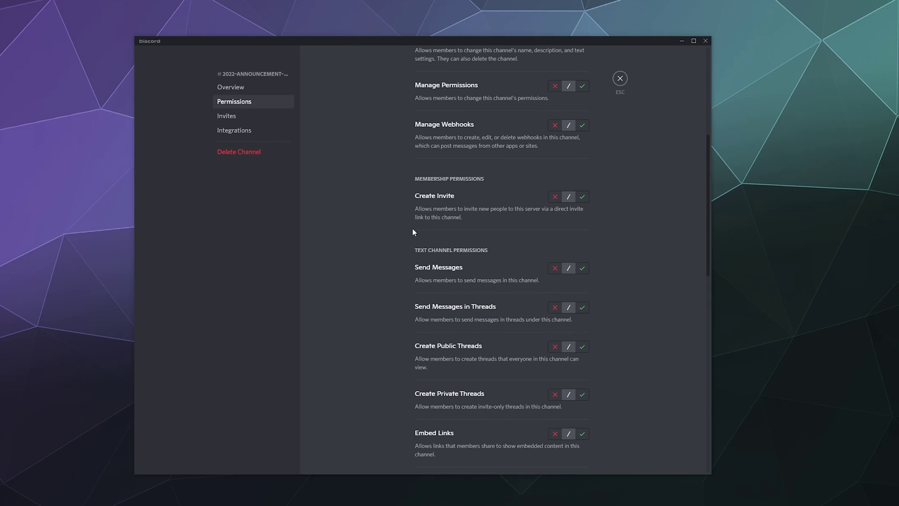
{"action": "left_click", "coordinate": [555, 267]}
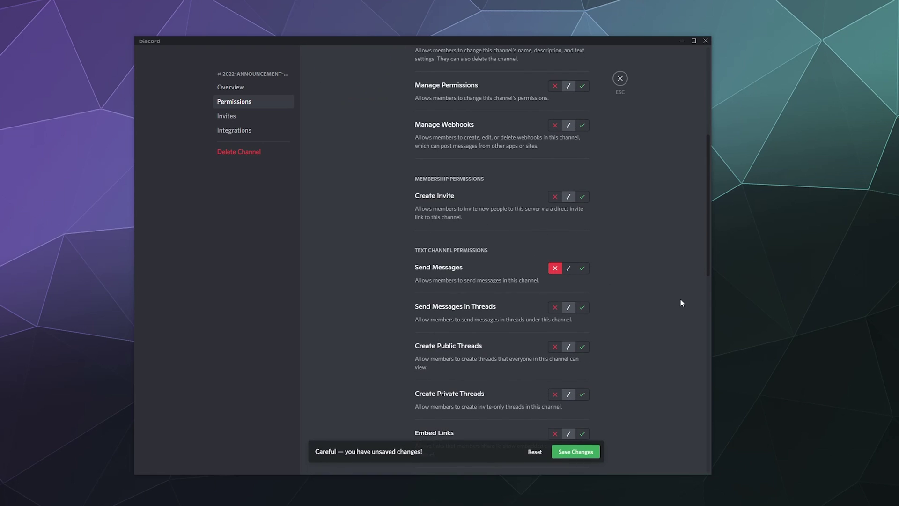
{"action": "left_click", "coordinate": [593, 459]}
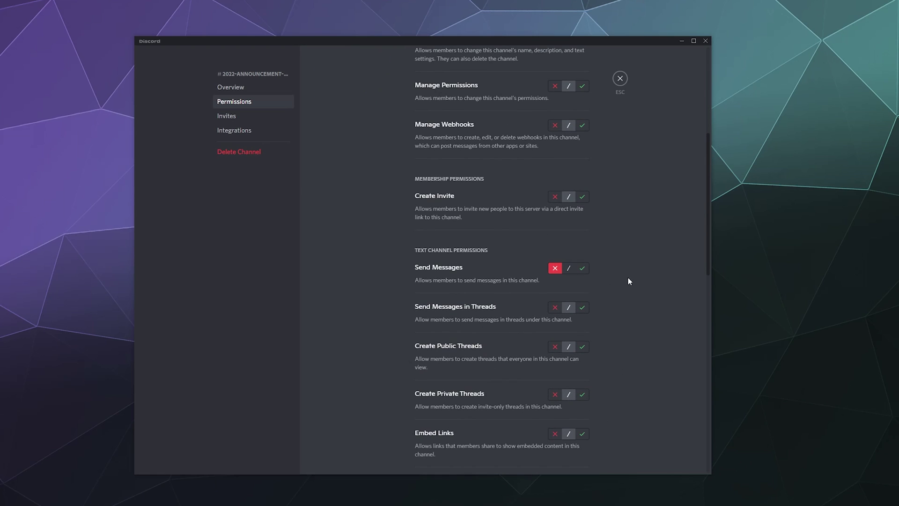
{"action": "scroll", "coordinate": [626, 281], "scroll_direction": "down", "scroll_amount": 2}
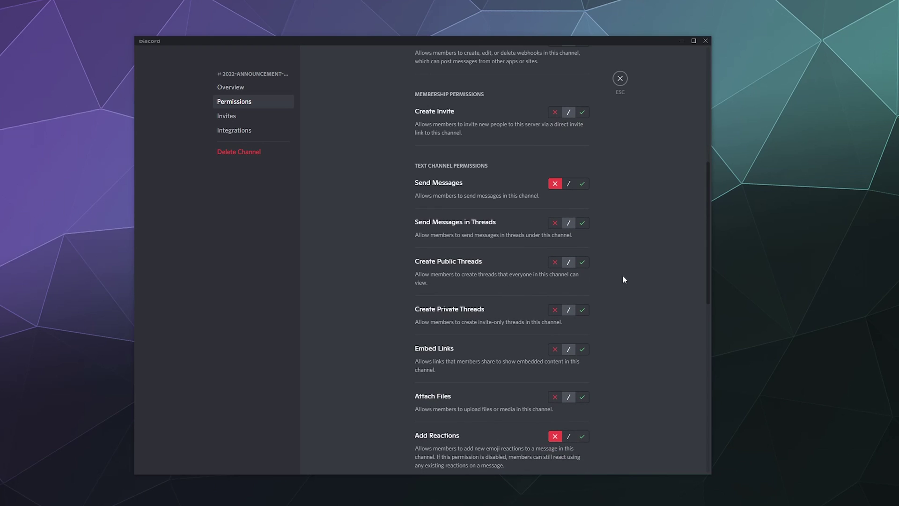
{"action": "scroll", "coordinate": [623, 278], "scroll_direction": "down", "scroll_amount": 4}
{"action": "left_click", "coordinate": [569, 267]}
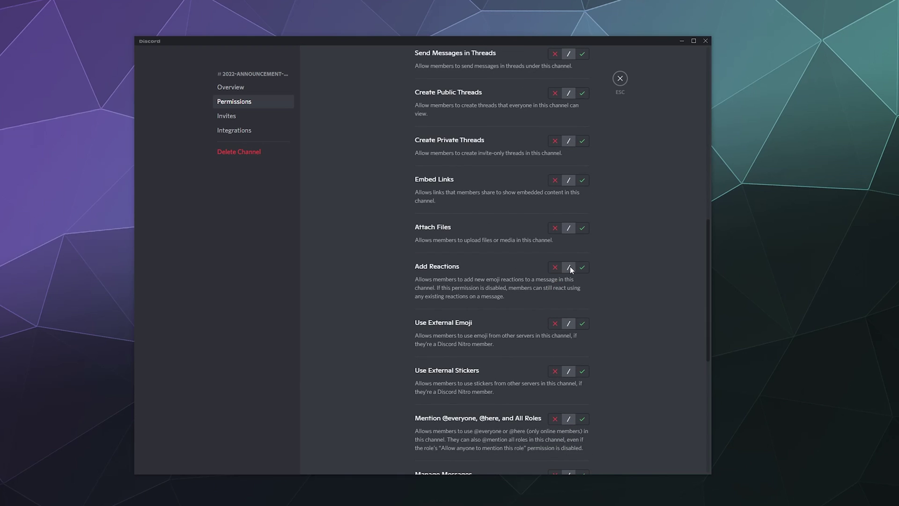
{"action": "left_click", "coordinate": [580, 456]}
{"action": "scroll", "coordinate": [606, 297], "scroll_direction": "down", "scroll_amount": 2}
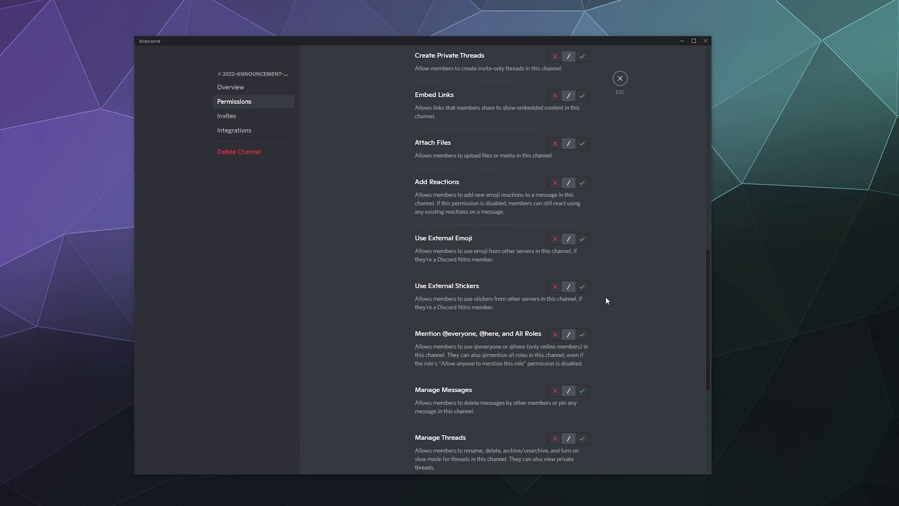
{"action": "scroll", "coordinate": [606, 298], "scroll_direction": "up", "scroll_amount": 1}
{"action": "left_click", "coordinate": [554, 224]}
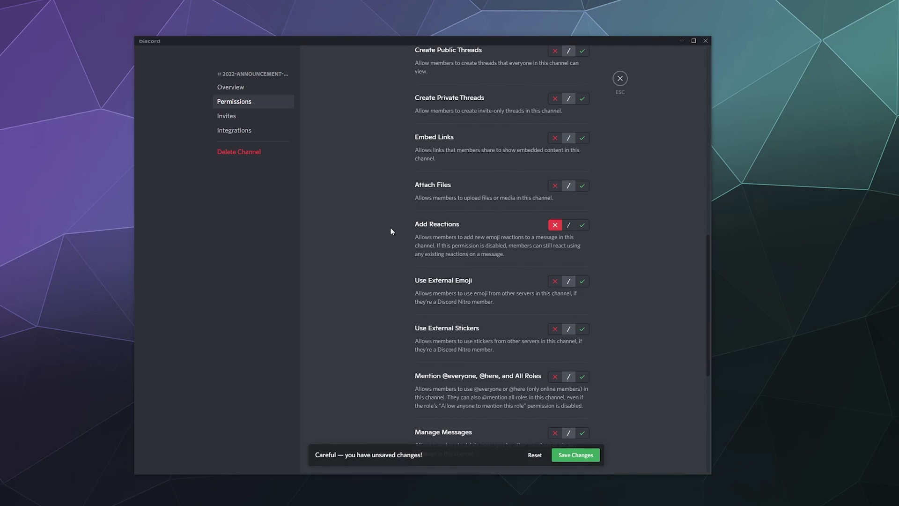
{"action": "left_click", "coordinate": [597, 450]}
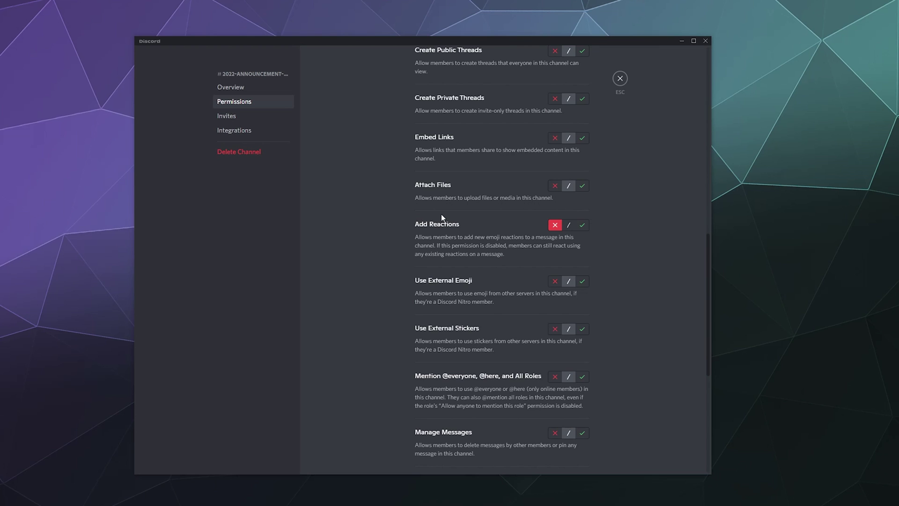
{"action": "scroll", "coordinate": [441, 214], "scroll_direction": "down", "scroll_amount": 3}
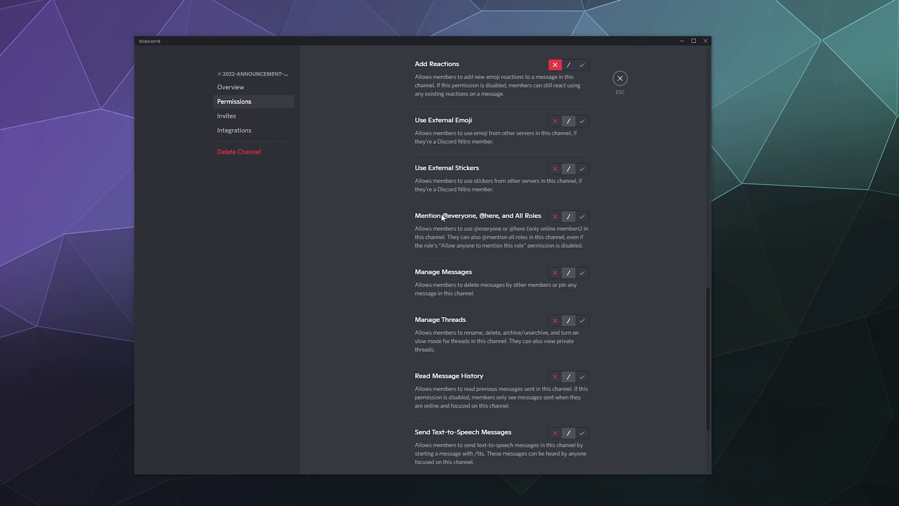
{"action": "scroll", "coordinate": [403, 231], "scroll_direction": "up", "scroll_amount": 10}
{"action": "scroll", "coordinate": [400, 231], "scroll_direction": "down", "scroll_amount": 8}
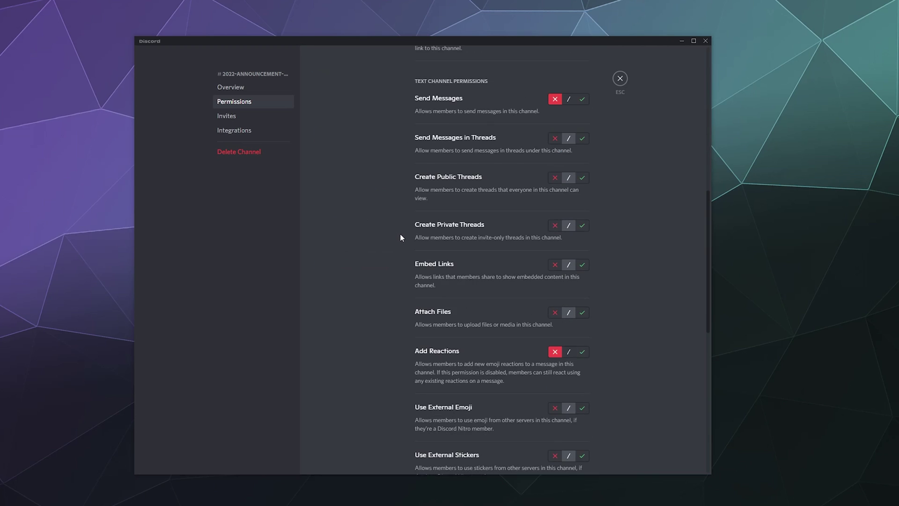
{"action": "scroll", "coordinate": [400, 234], "scroll_direction": "up", "scroll_amount": 7}
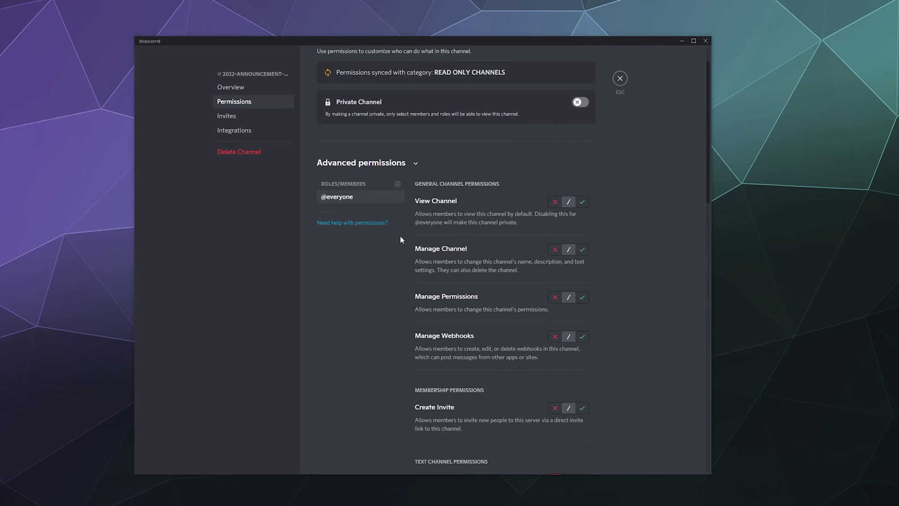
{"action": "left_click", "coordinate": [582, 202]}
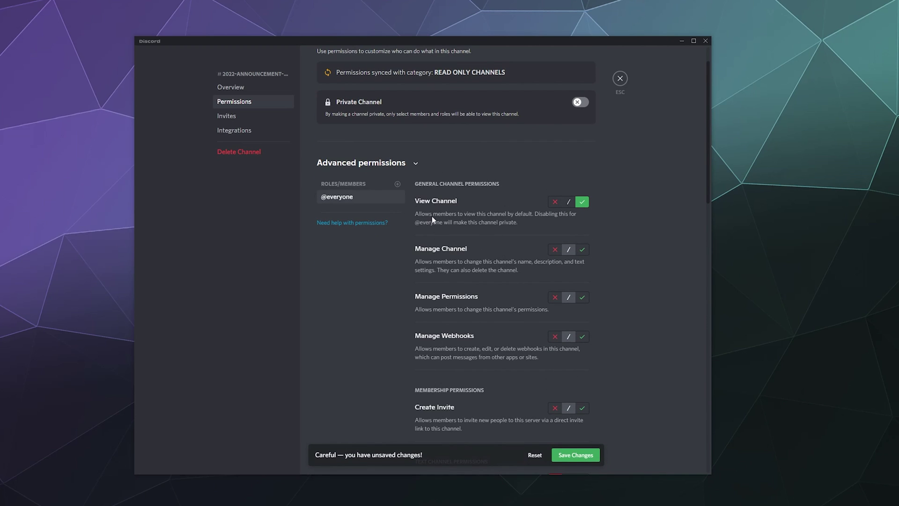
{"action": "scroll", "coordinate": [470, 229], "scroll_direction": "down", "scroll_amount": 8}
{"action": "scroll", "coordinate": [428, 271], "scroll_direction": "down", "scroll_amount": 7}
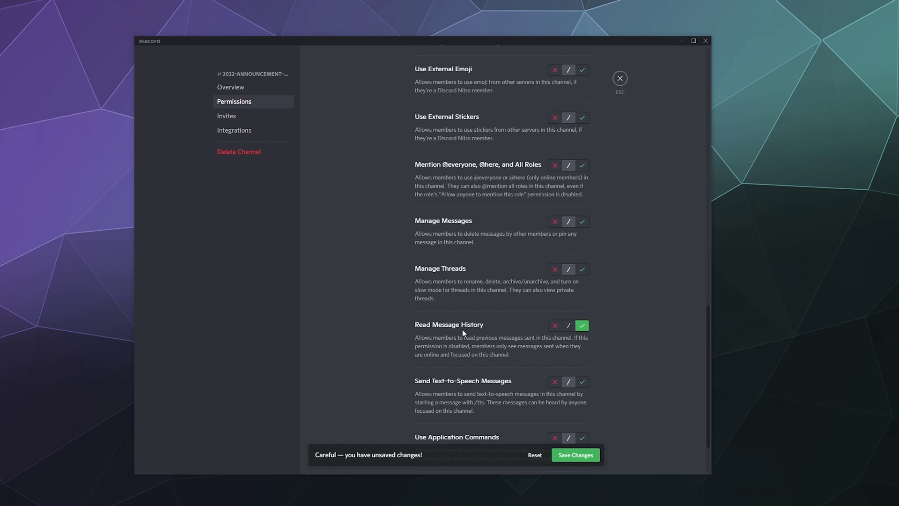
{"action": "left_click", "coordinate": [575, 455]}
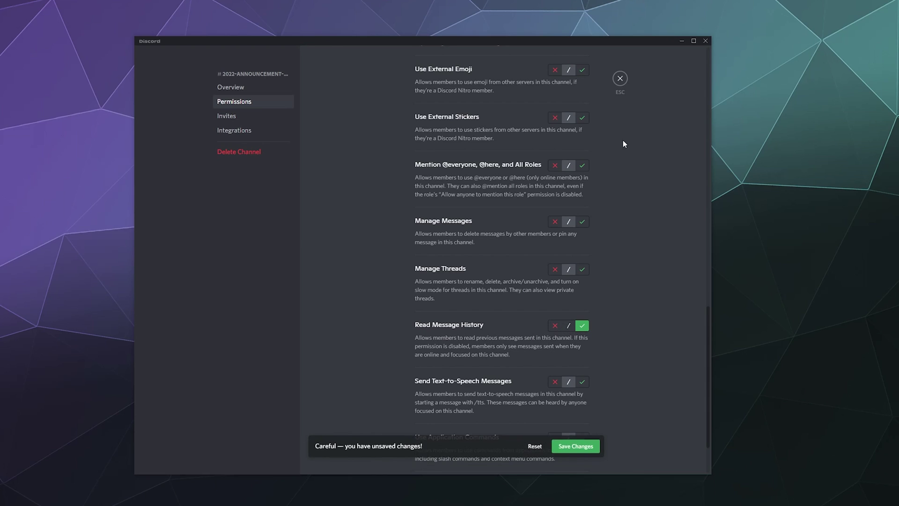
{"action": "left_click", "coordinate": [620, 85]}
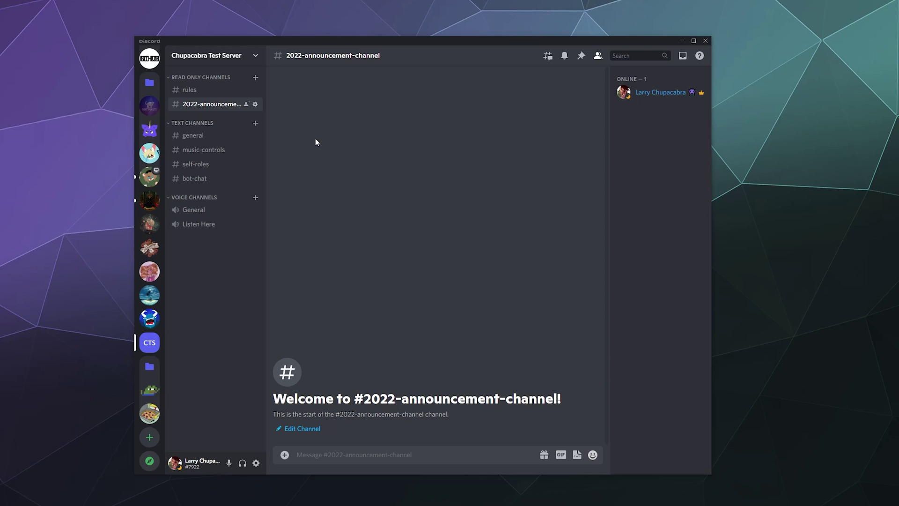
Add the Churros role to 2022-announcement-channel's permissions with Send Messages allowed, and save.
{"action": "left_click", "coordinate": [255, 104]}
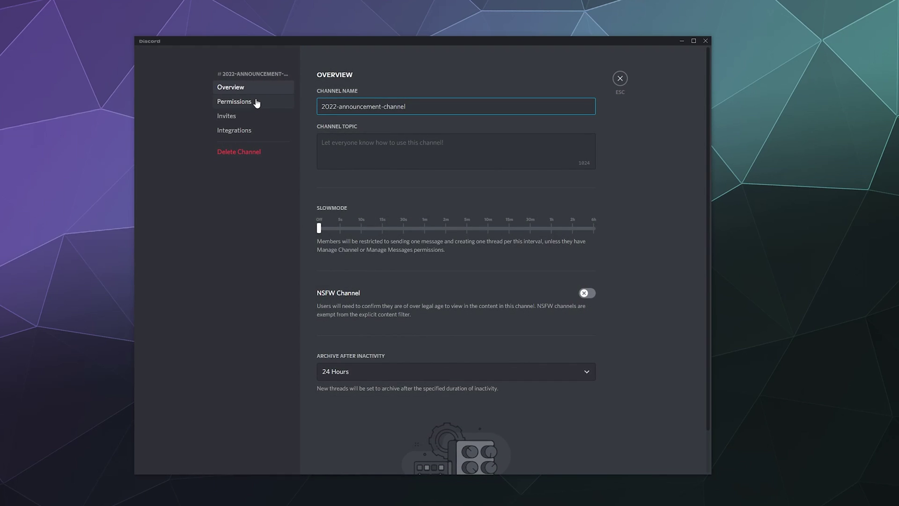
{"action": "left_click", "coordinate": [256, 103]}
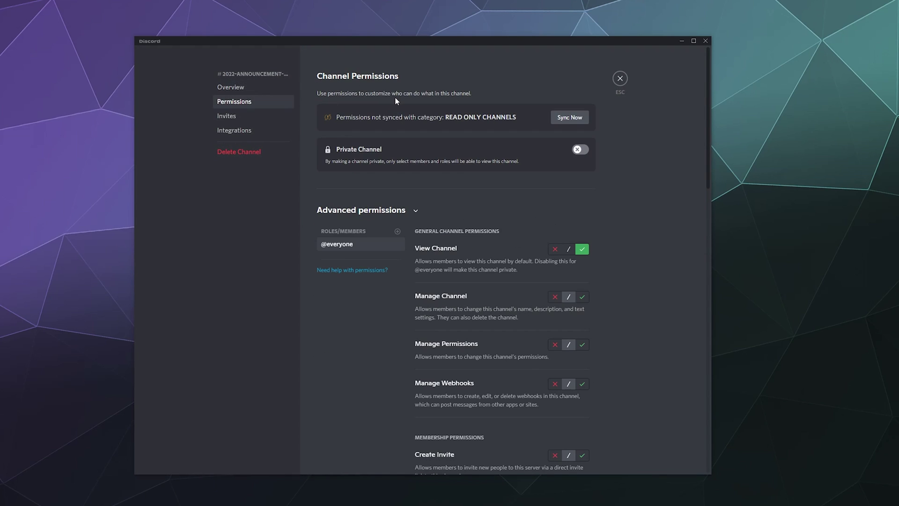
{"action": "left_click", "coordinate": [397, 231]}
{"action": "scroll", "coordinate": [366, 333], "scroll_direction": "down", "scroll_amount": 2}
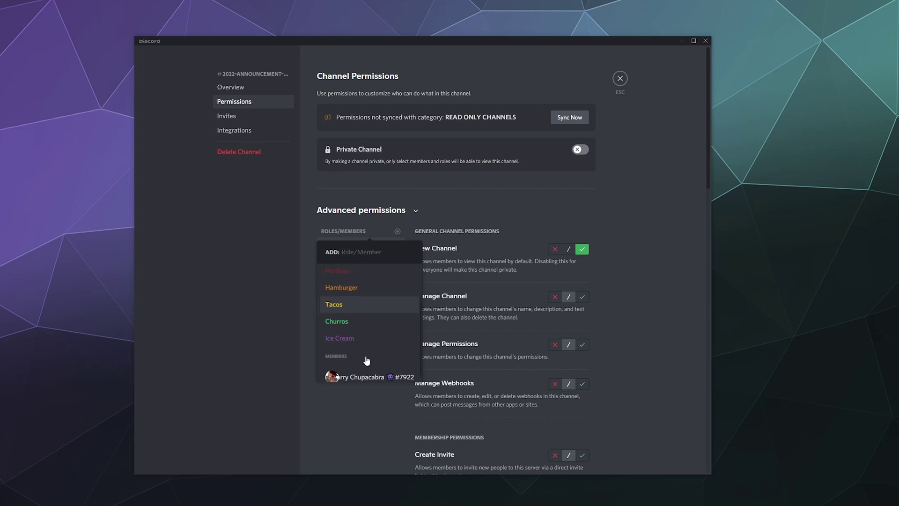
{"action": "left_click", "coordinate": [351, 321]}
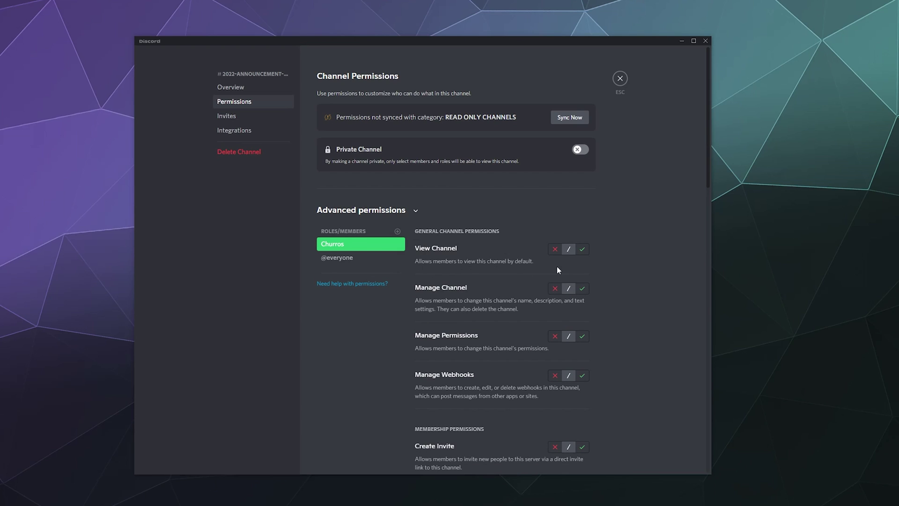
{"action": "scroll", "coordinate": [503, 267], "scroll_direction": "down", "scroll_amount": 5}
{"action": "left_click", "coordinate": [583, 307]}
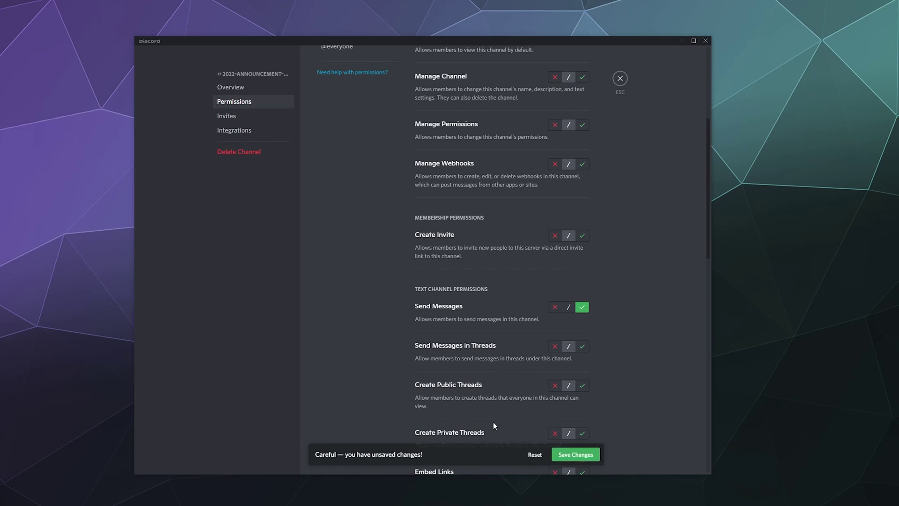
{"action": "left_click", "coordinate": [576, 457]}
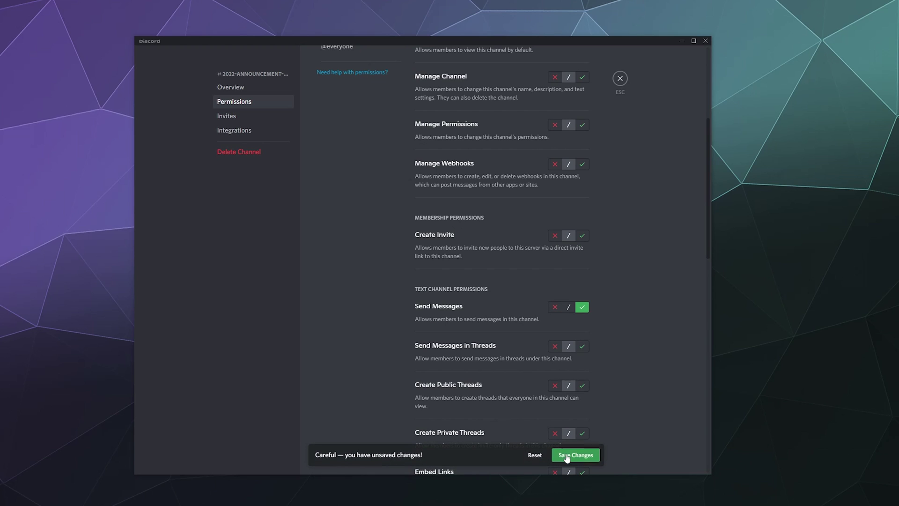
{"action": "left_click", "coordinate": [620, 79]}
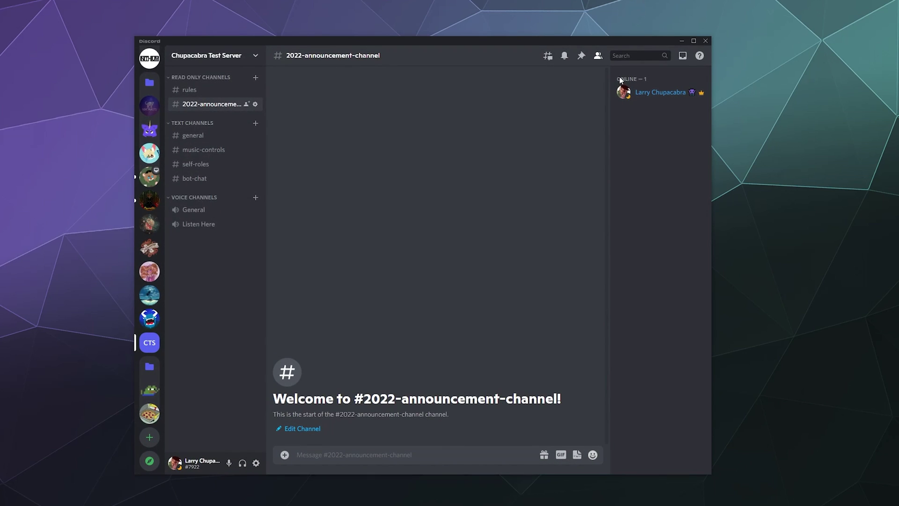